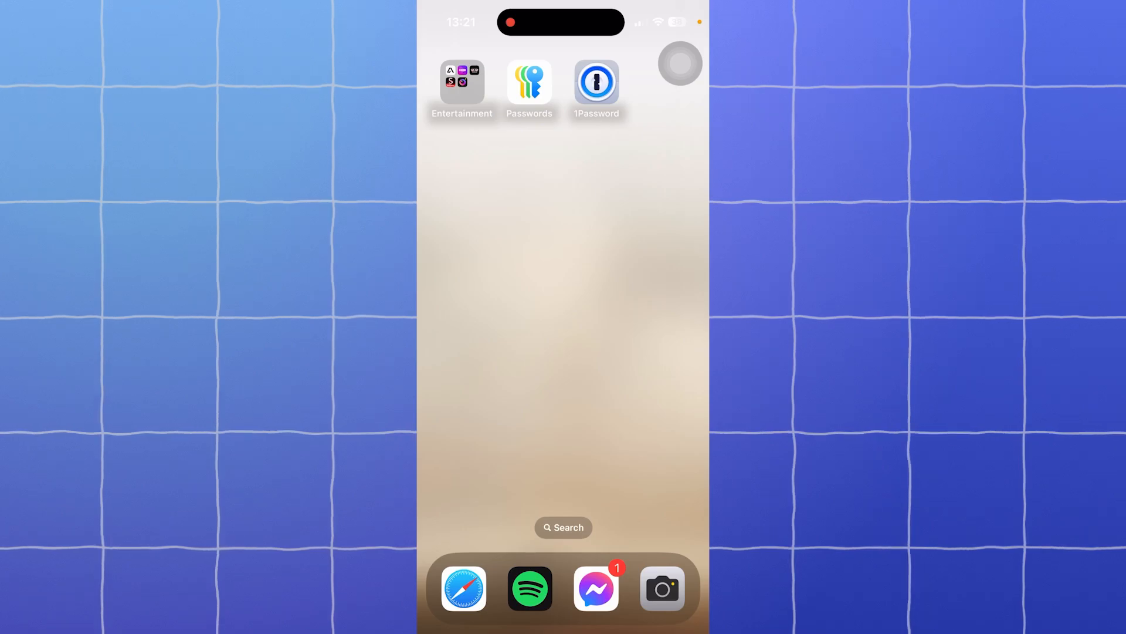
Move the AssistiveTouch button aside and launch the Passwords app from the Home Screen
{"action": "left_click_drag", "start_coordinate": [680, 64], "coordinate": [615, 113]}
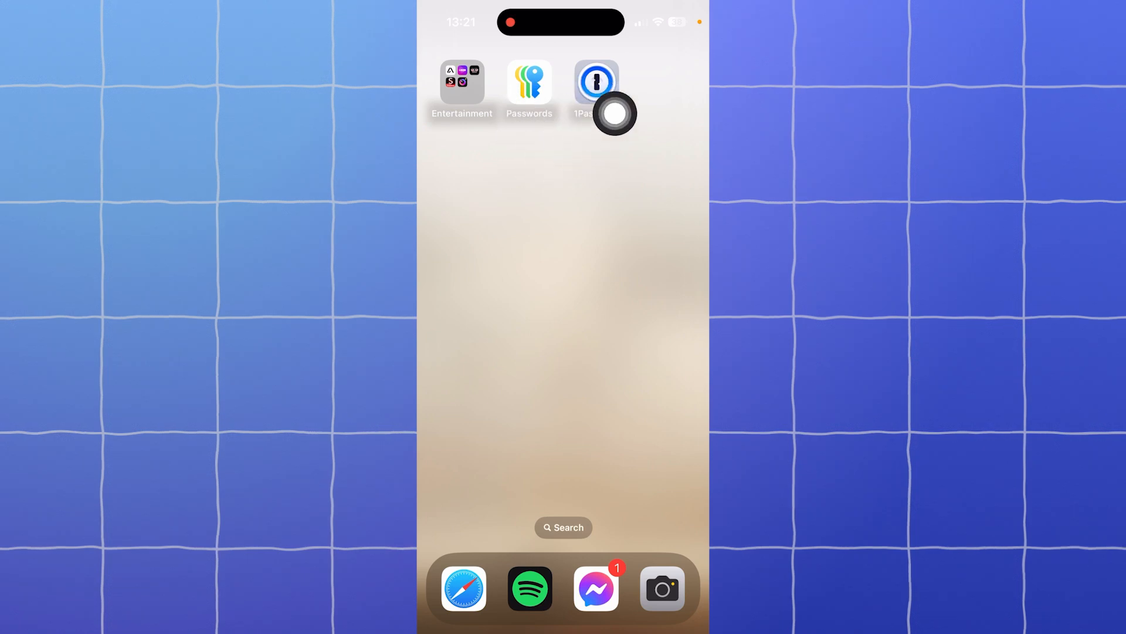
{"action": "left_click_drag", "start_coordinate": [616, 113], "coordinate": [609, 154]}
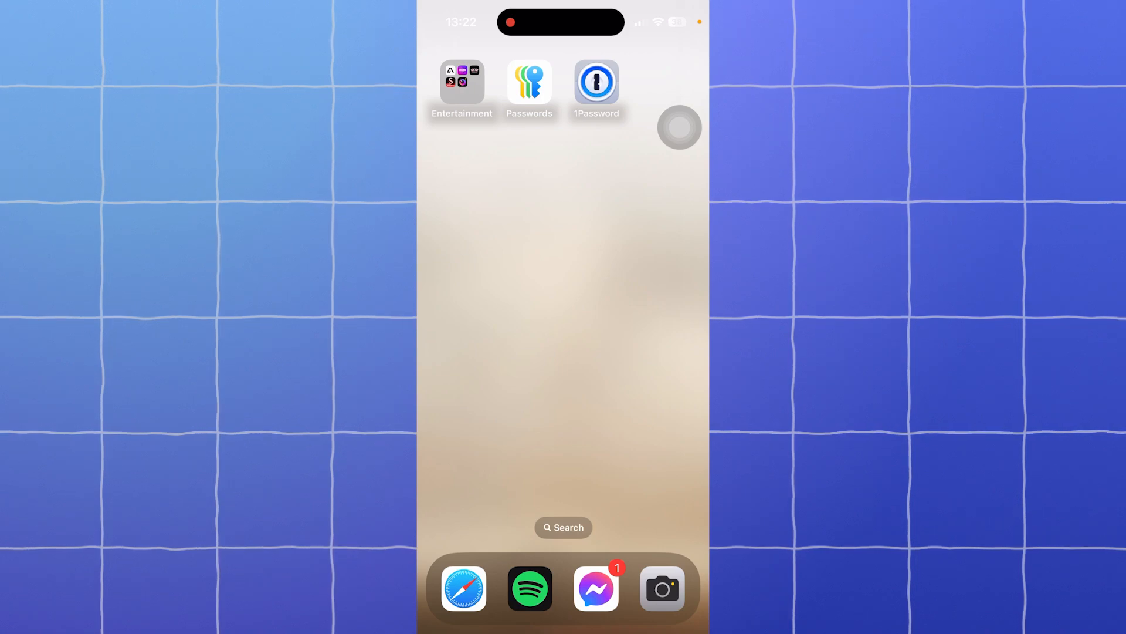
{"action": "left_click", "coordinate": [529, 82]}
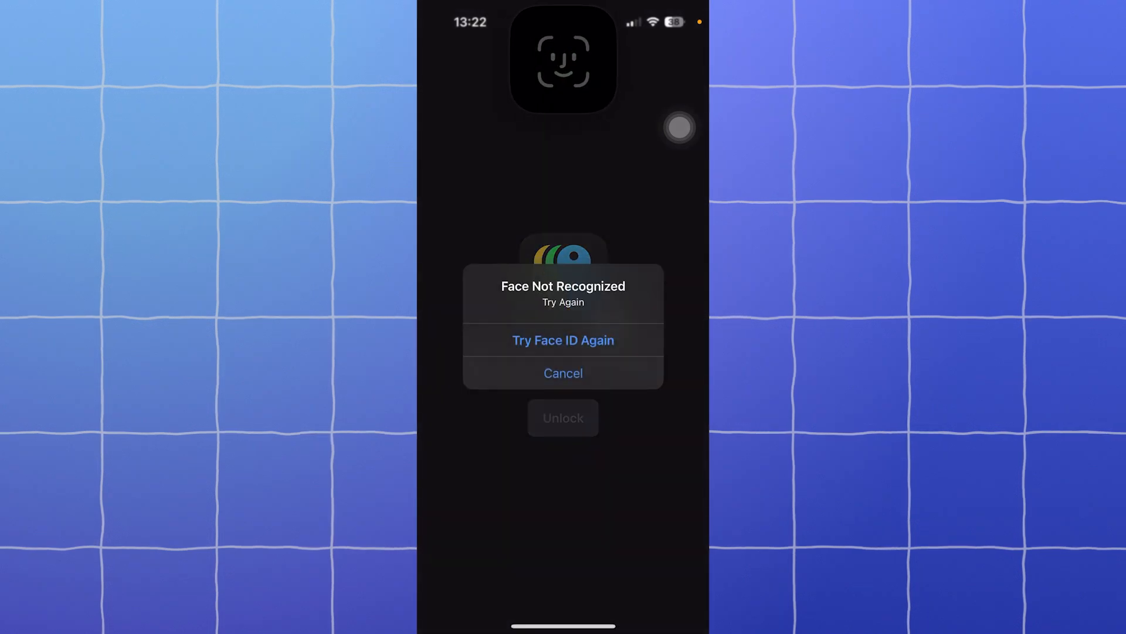
Retry Face ID to unlock Apple Passwords
{"action": "left_click", "coordinate": [564, 340]}
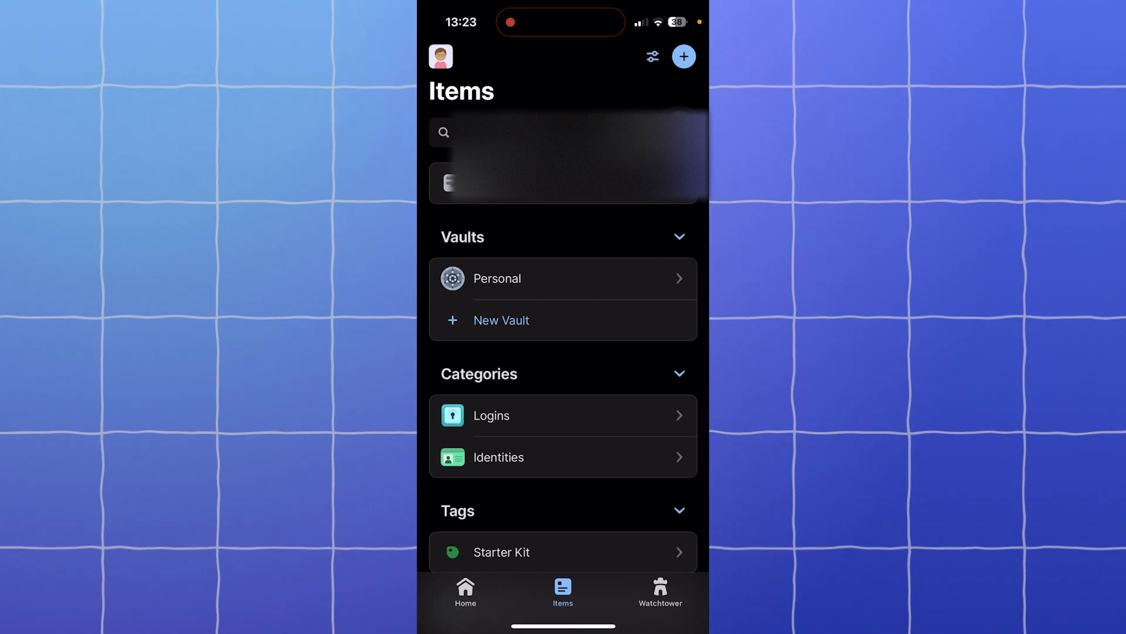
Collapse Categories, then swipe between Apple Passwords and 1Password via the home bar
{"action": "left_click", "coordinate": [679, 373]}
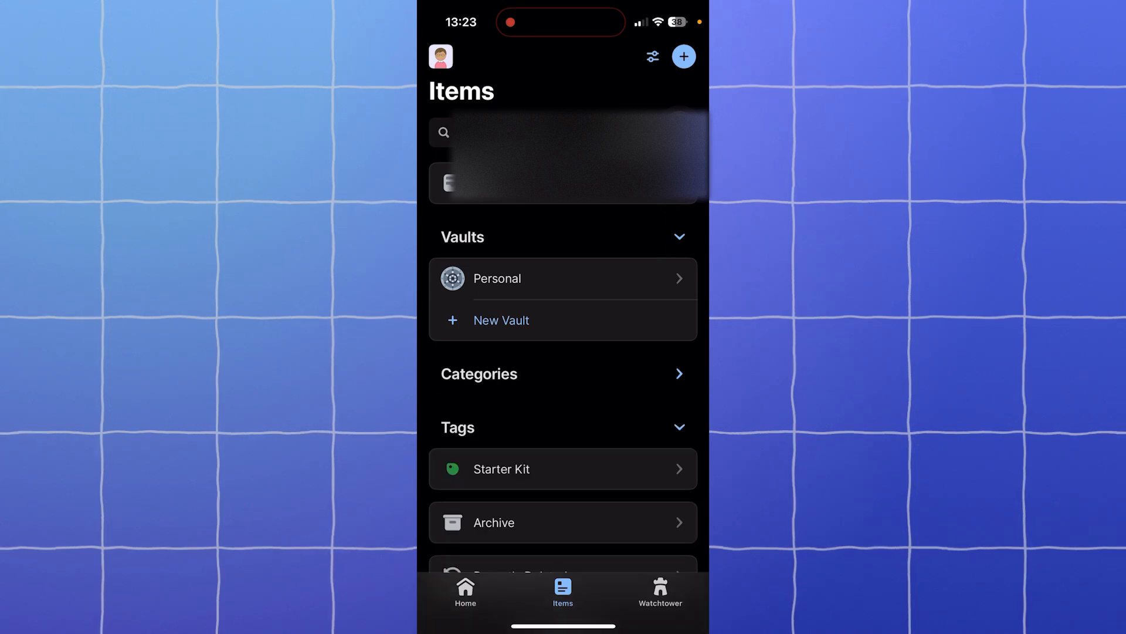
{"action": "left_click_drag", "start_coordinate": [528, 626], "coordinate": [680, 127]}
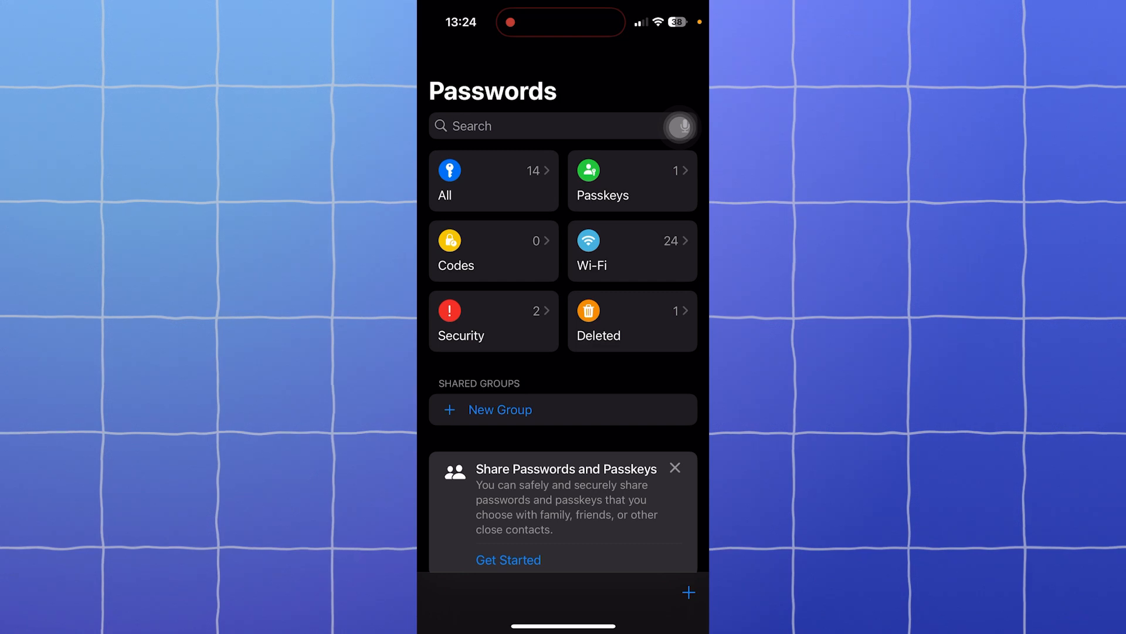
{"action": "left_click_drag", "start_coordinate": [494, 626], "coordinate": [686, 625]}
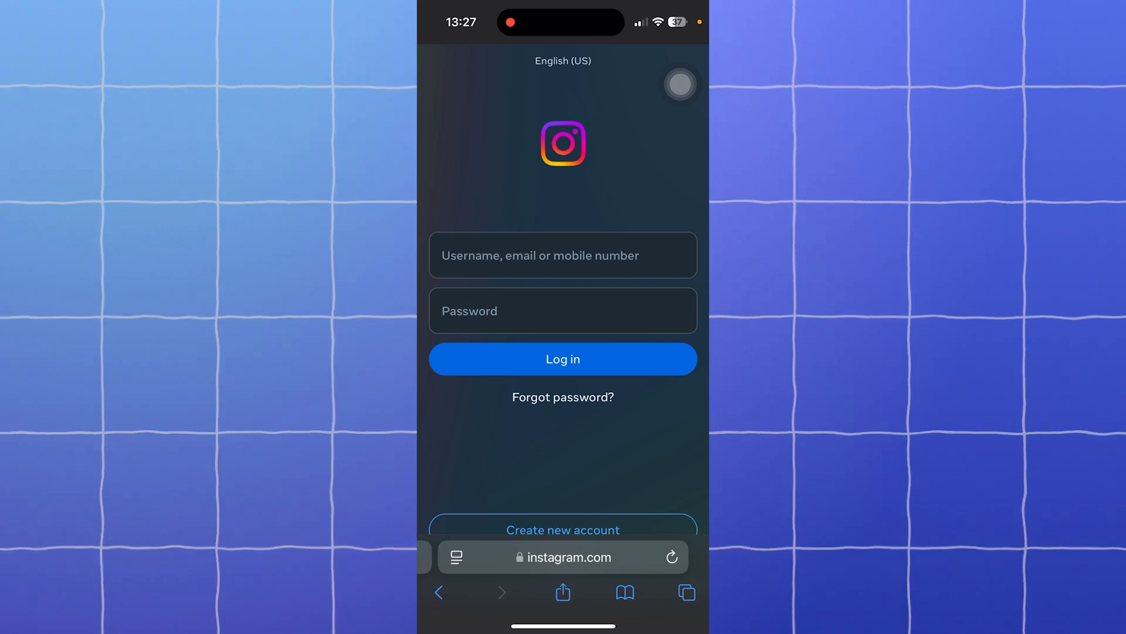
Select Instagram's username field to trigger 1Password, then dismiss the New Item sheet
{"action": "left_click", "coordinate": [563, 255]}
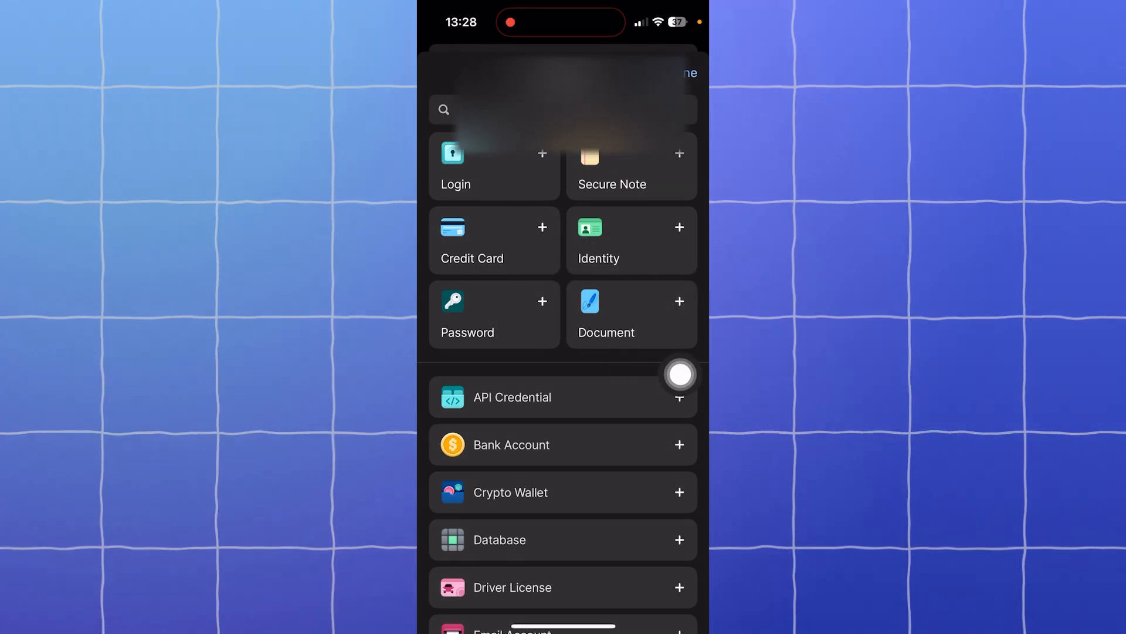
{"action": "left_click", "coordinate": [687, 72]}
Switch to 1Password's Watchtower security overview
{"action": "left_click", "coordinate": [660, 590]}
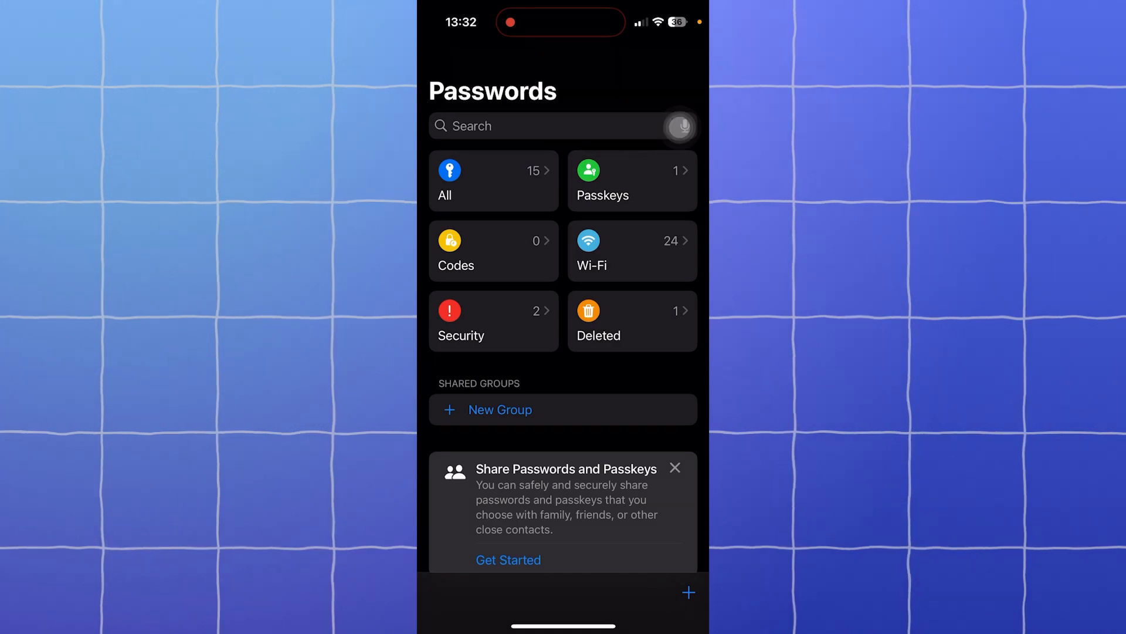
{"action": "left_click_drag", "start_coordinate": [563, 625], "coordinate": [563, 370]}
{"action": "left_click_drag", "start_coordinate": [669, 352], "coordinate": [458, 352]}
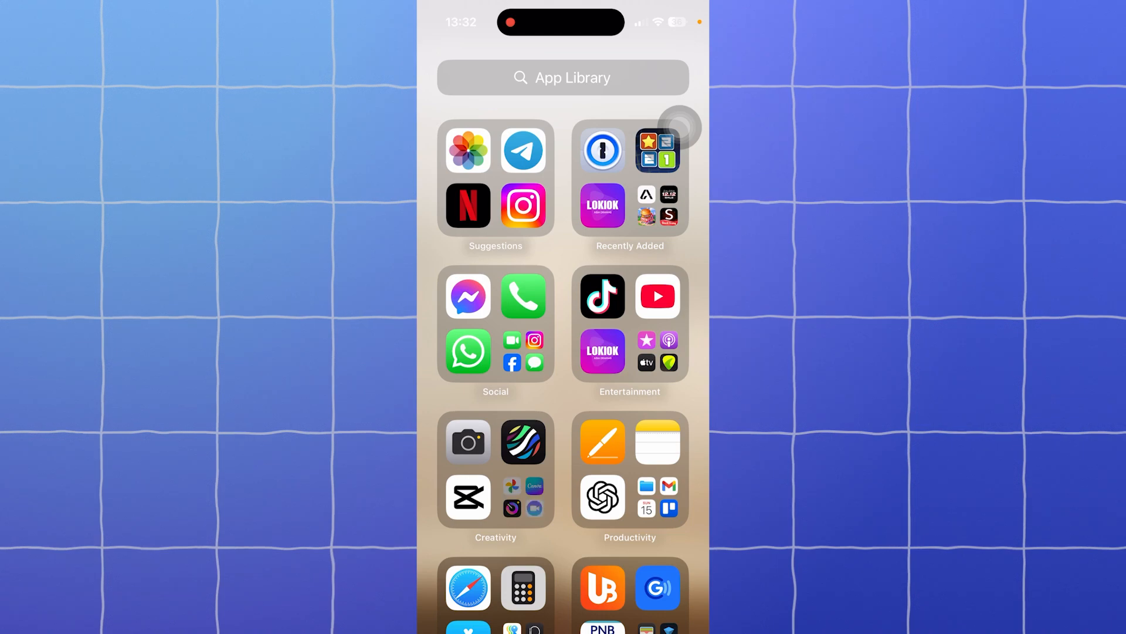
{"action": "left_click_drag", "start_coordinate": [458, 352], "coordinate": [670, 352]}
{"action": "left_click", "coordinate": [531, 79]}
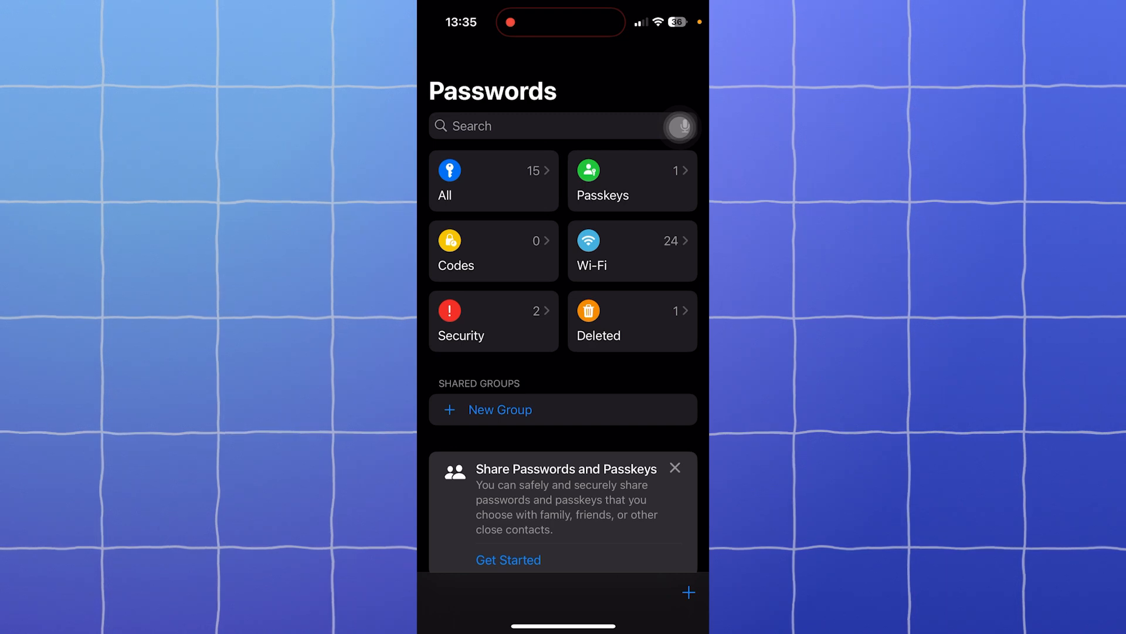
Review the 1Password Families pricing page in Safari, then swipe back to Apple Passwords
{"action": "left_click_drag", "start_coordinate": [493, 625], "coordinate": [686, 624]}
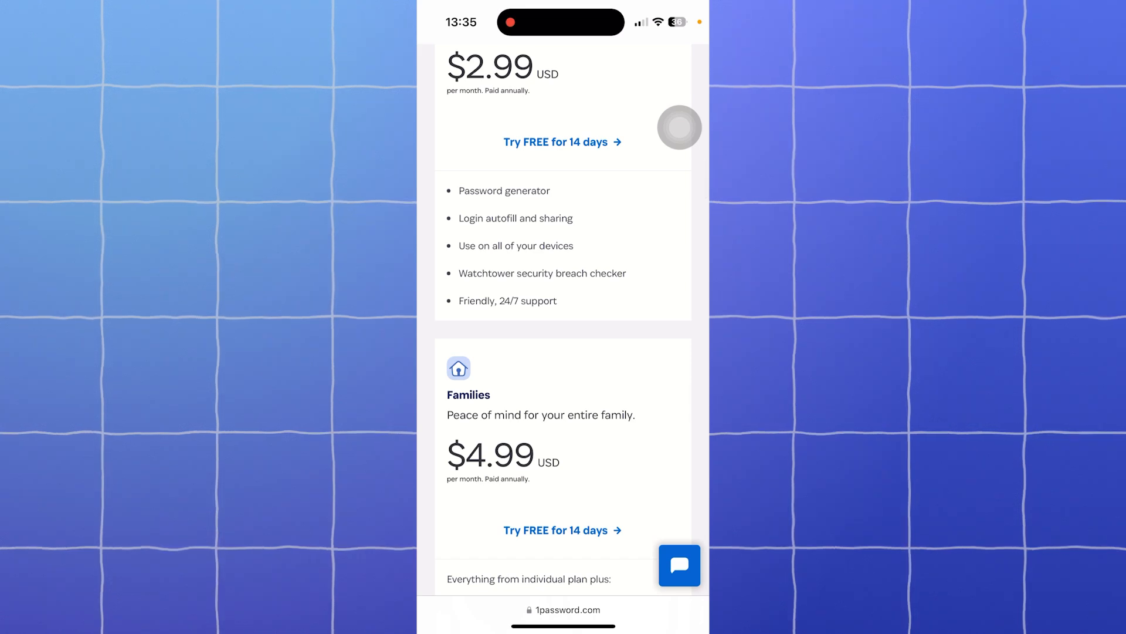
{"action": "scroll", "coordinate": [563, 321], "scroll_direction": "down", "scroll_amount": 3}
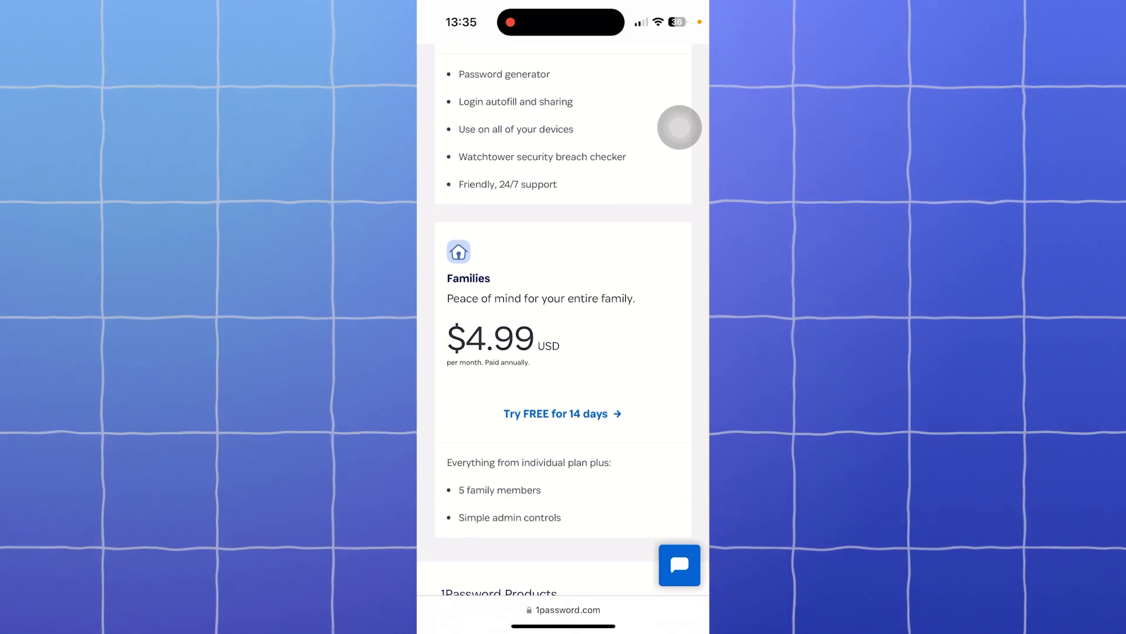
{"action": "scroll", "coordinate": [563, 321], "scroll_direction": "down", "scroll_amount": 1}
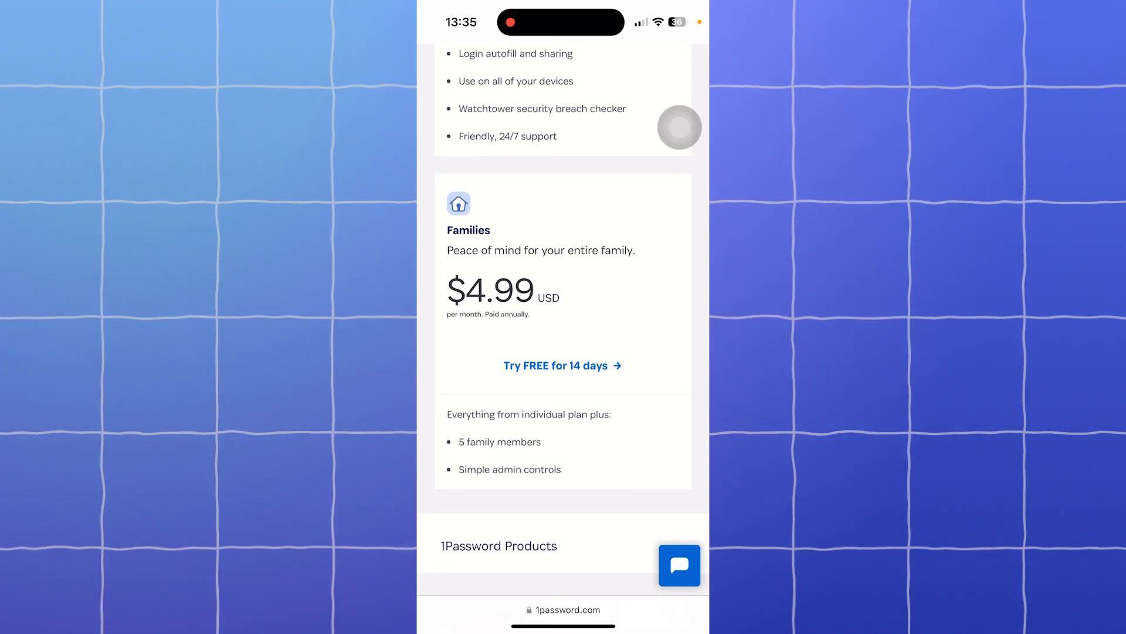
{"action": "scroll", "coordinate": [563, 320], "scroll_direction": "down", "scroll_amount": 1}
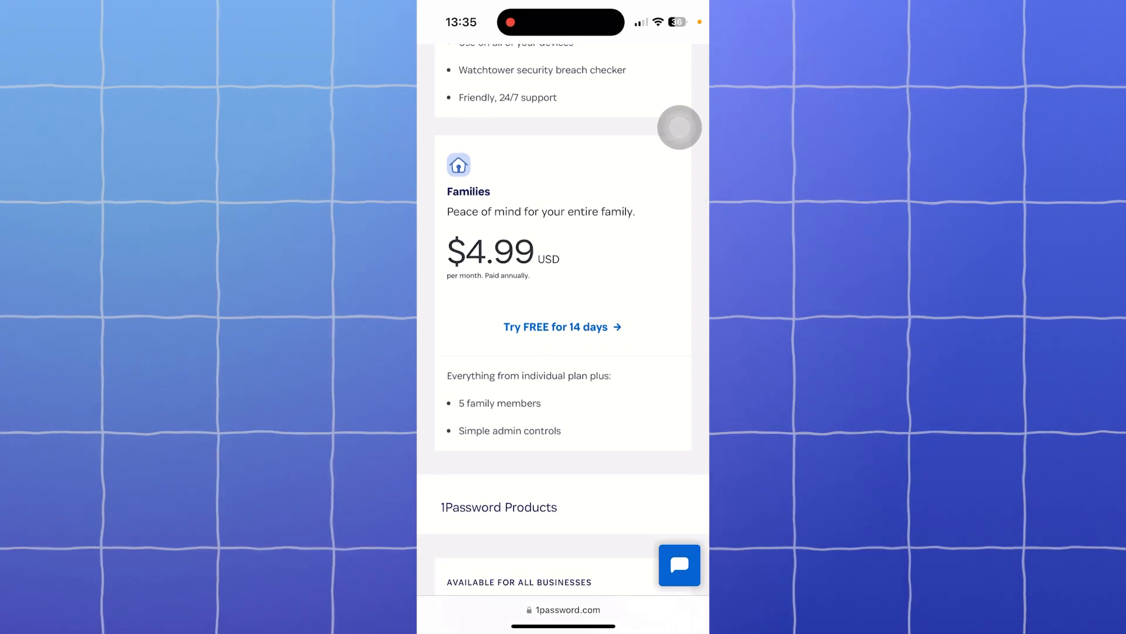
{"action": "left_click_drag", "start_coordinate": [493, 626], "coordinate": [669, 624]}
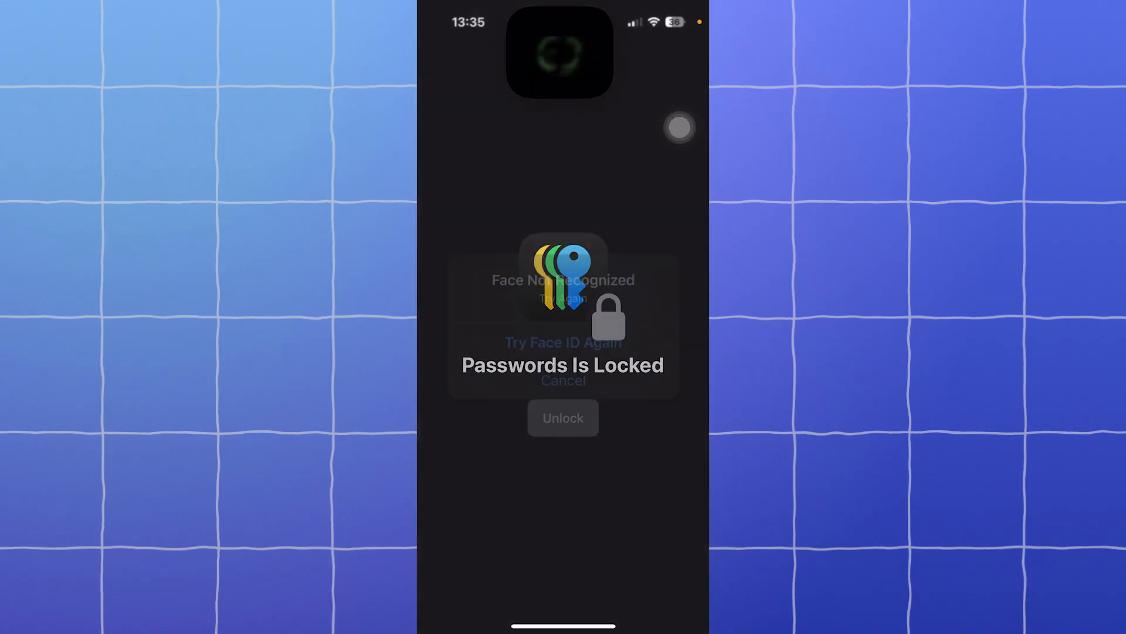
Retry Face ID to unlock Apple Passwords again
{"action": "left_click", "coordinate": [563, 340]}
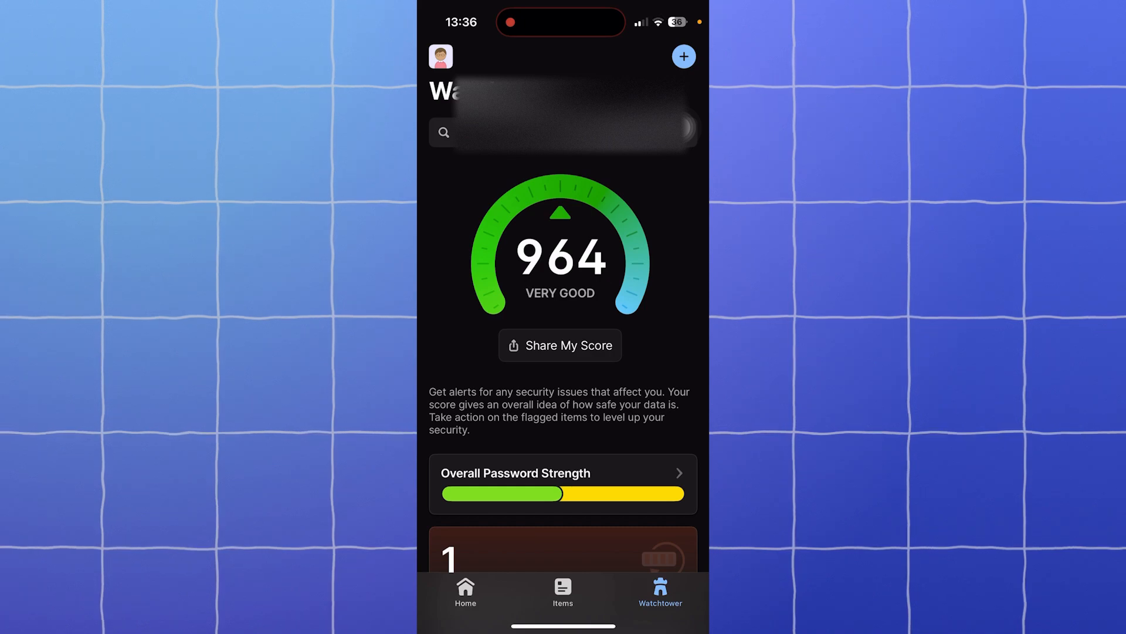
{"action": "scroll", "coordinate": [564, 352], "scroll_direction": "down", "scroll_amount": 1}
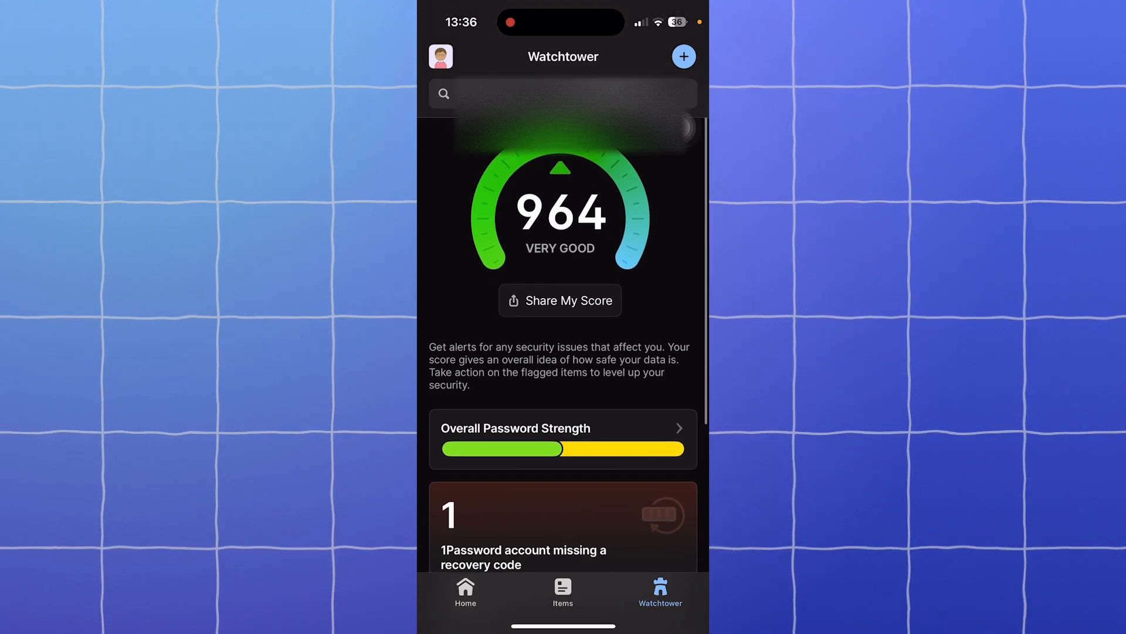